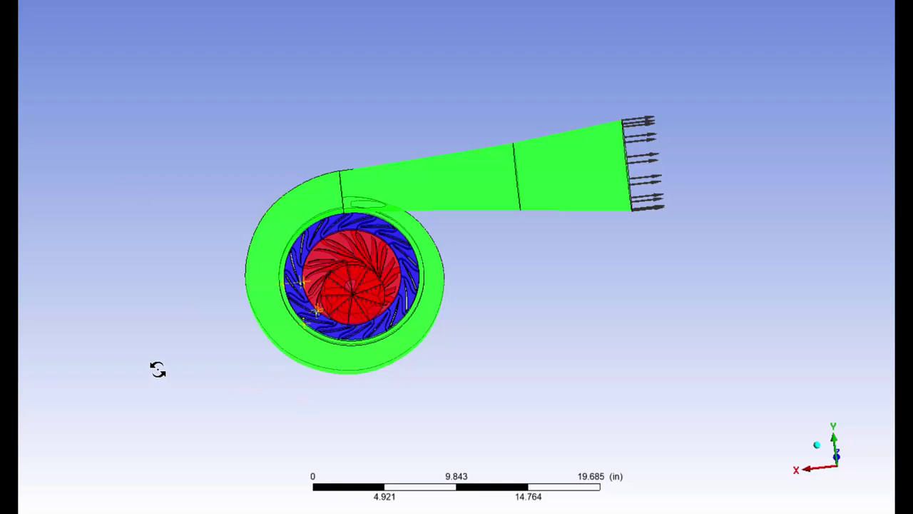
Inspect the R1 to S1 and R1 Sampling interfaces on the compressor model
mouse_move(158, 368)
mouse_down()
mouse_move(159, 230)
mouse_move(202, 277)
mouse_move(297, 330)
mouse_move(424, 334)
mouse_move(377, 369)
mouse_move(350, 316)
mouse_move(276, 280)
mouse_move(216, 273)
mouse_move(179, 292)
mouse_move(138, 341)
mouse_move(143, 287)
mouse_up()
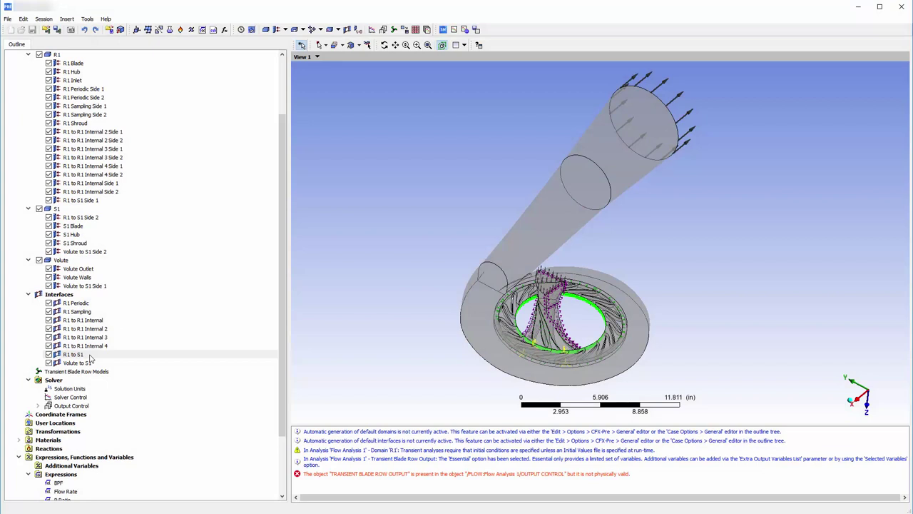
click(91, 355)
double_click(90, 356)
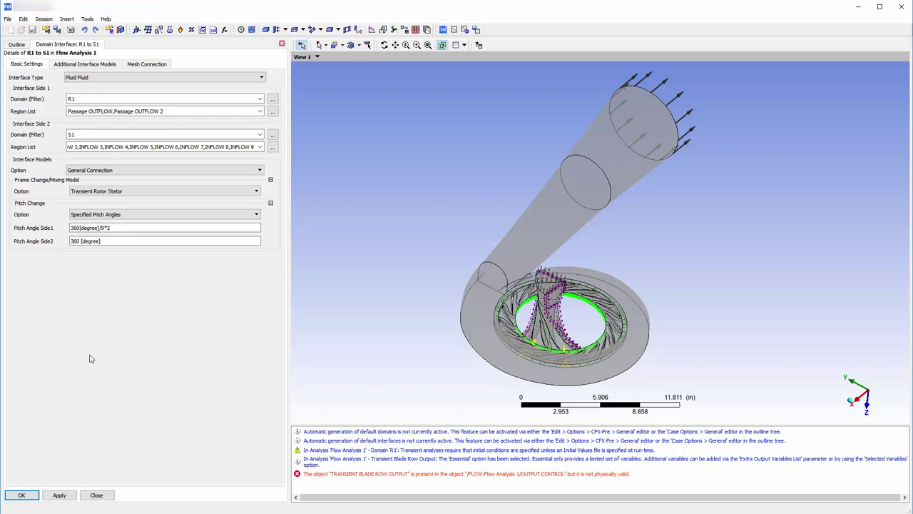
click(99, 495)
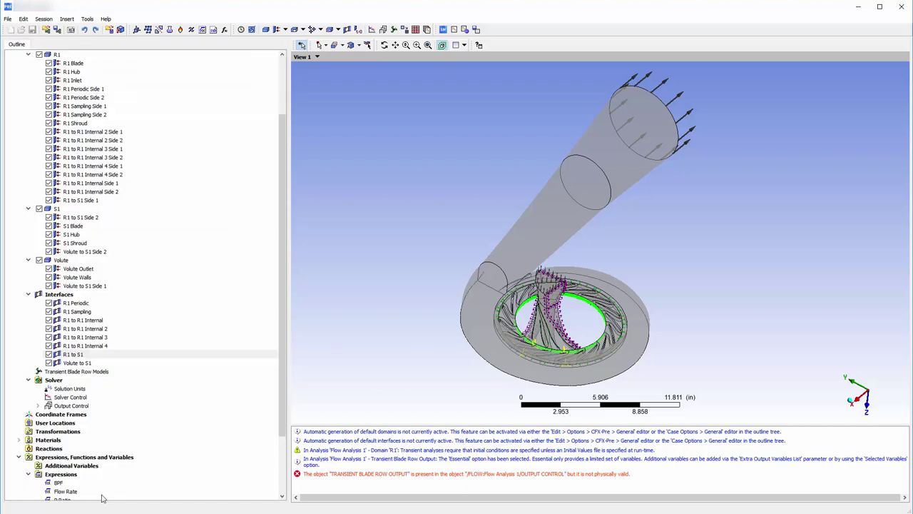
click(77, 313)
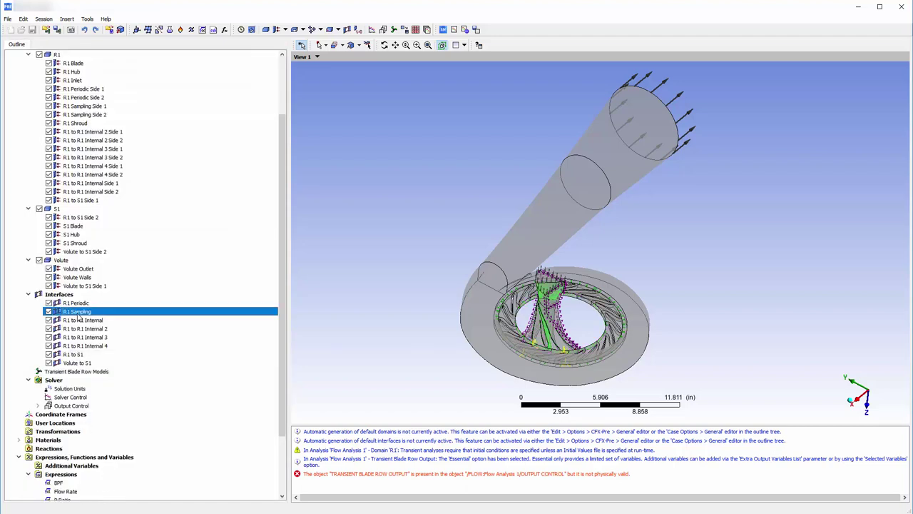
mouse_move(577, 349)
middle_down()
mouse_move(563, 321)
mouse_move(583, 342)
mouse_move(589, 301)
mouse_move(624, 298)
mouse_move(603, 299)
middle_up()
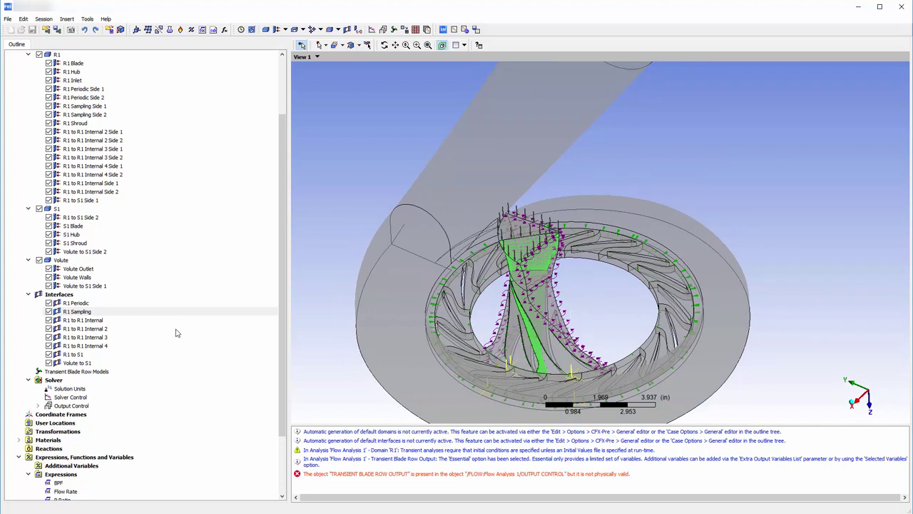
Switch the transient blade row model to Fourier Transformation and add Fourier Transformation 1
double_click(97, 373)
click(125, 85)
click(117, 105)
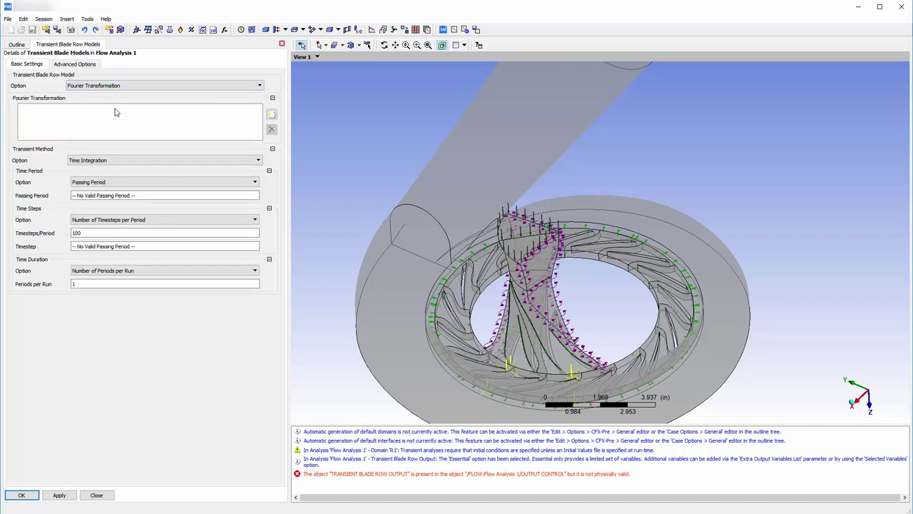
click(271, 114)
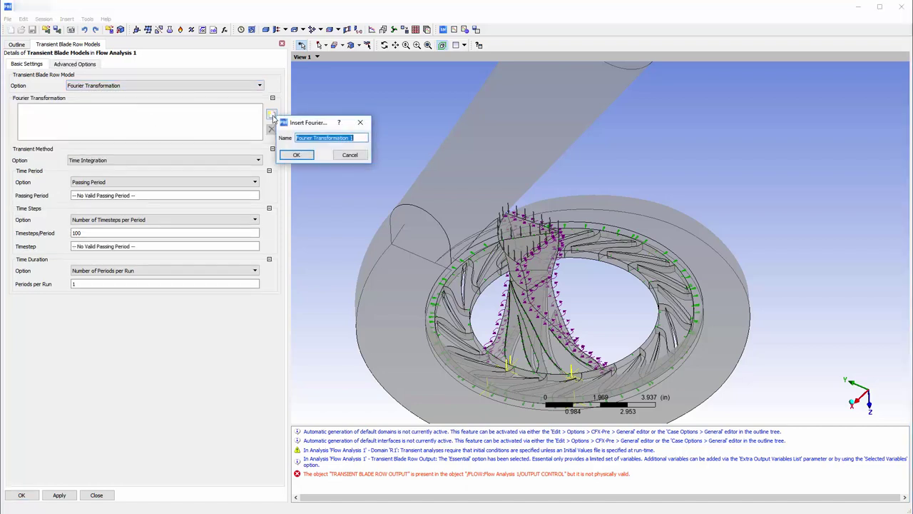
click(296, 155)
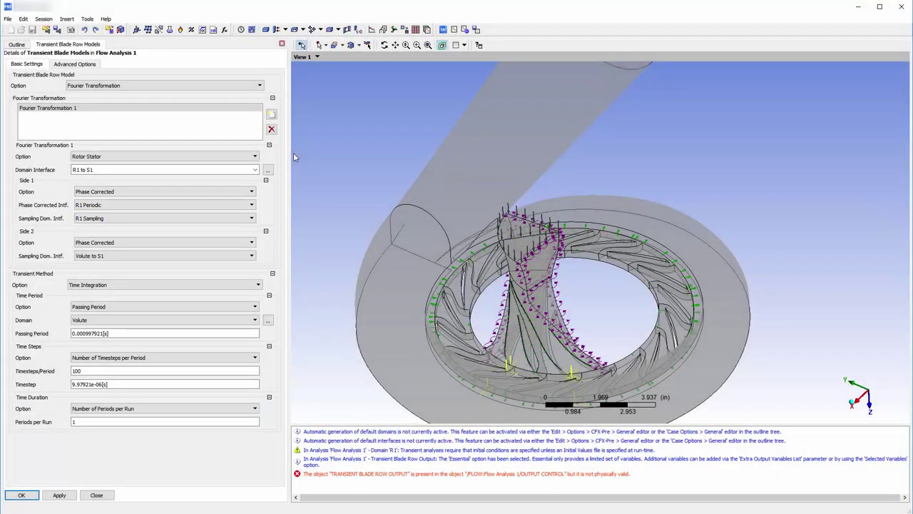
Set Side 2 to None, 680 timesteps per period and 5 periods per run, then apply
click(123, 243)
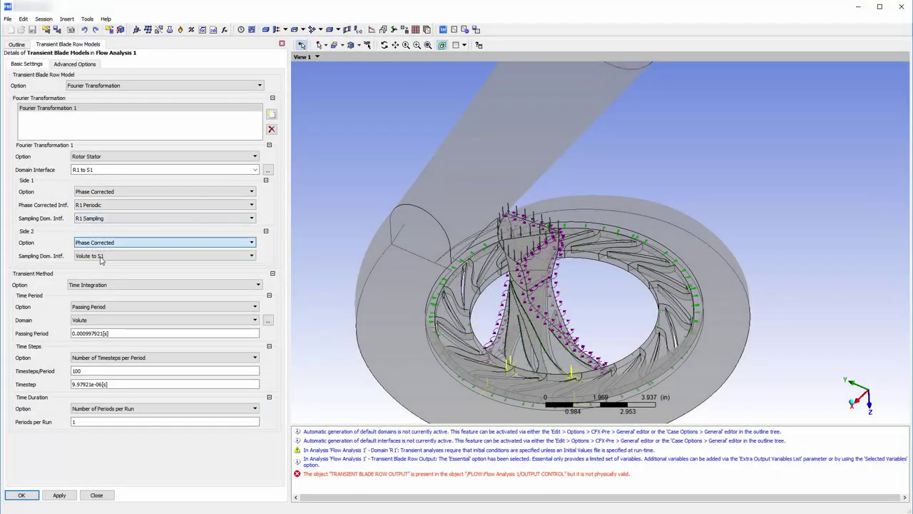
click(106, 257)
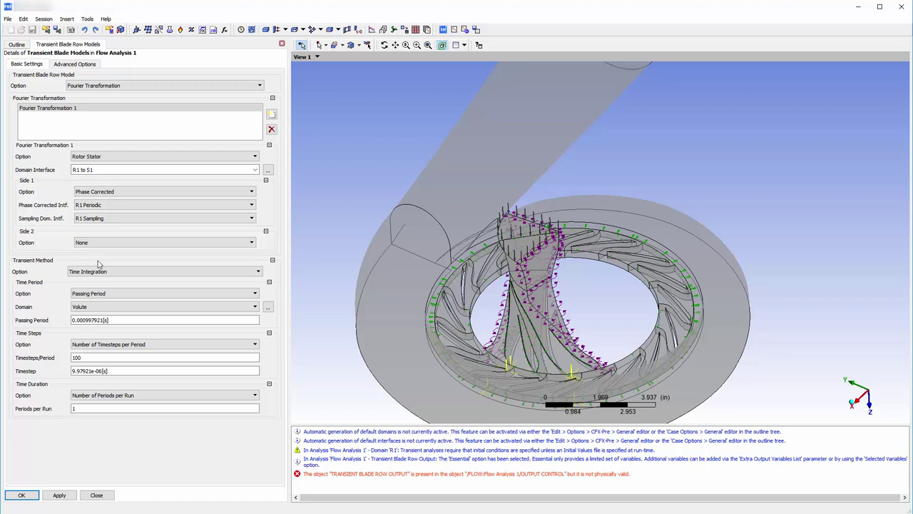
double_click(86, 358)
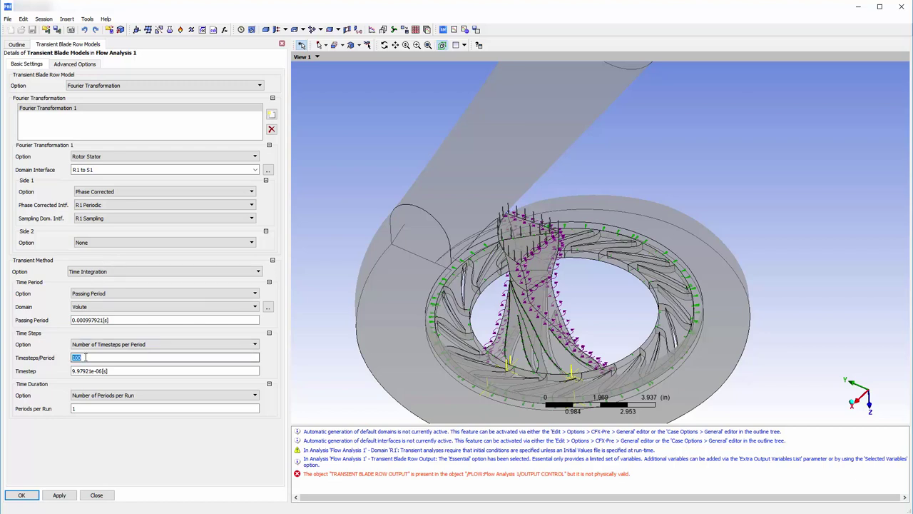
text(680)
double_click(84, 408)
text(5)
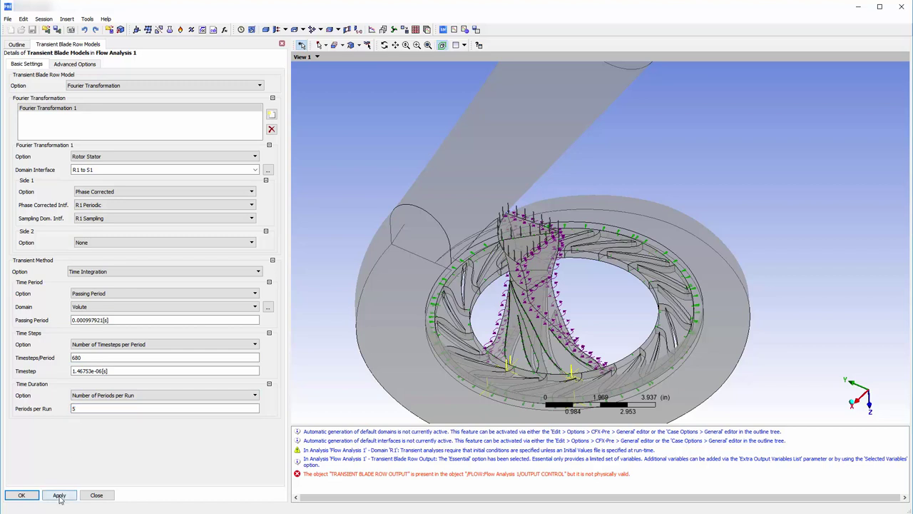
click(60, 497)
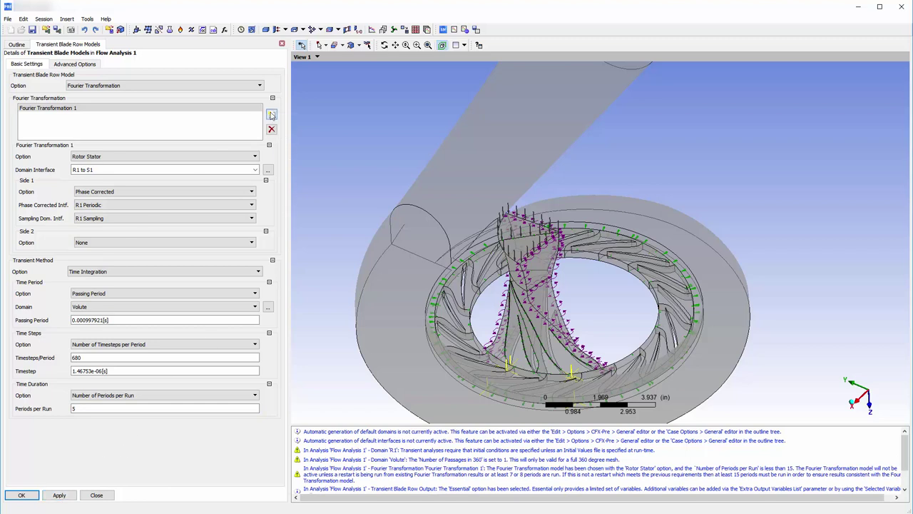
Add Fourier Transformation 2 as a Rotational Flow Boundary Disturbance on R1 Periodic with 1 passage
click(271, 116)
click(301, 153)
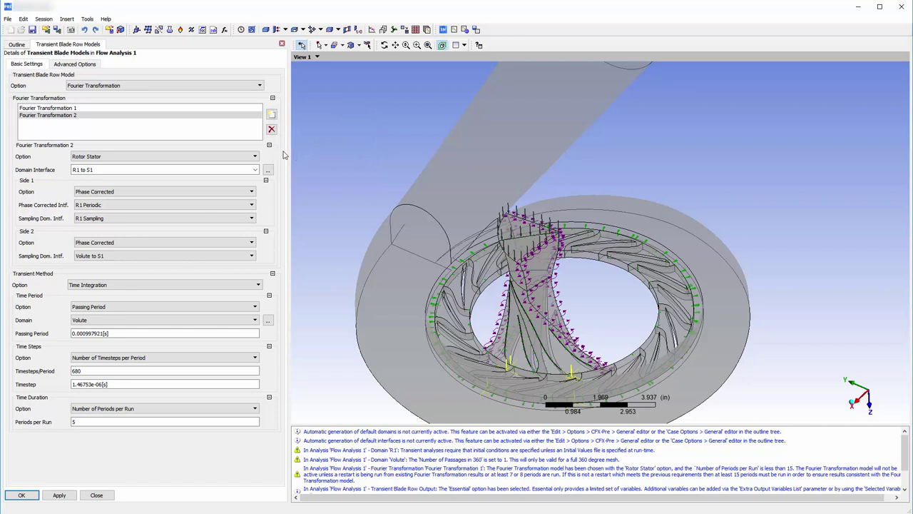
click(235, 156)
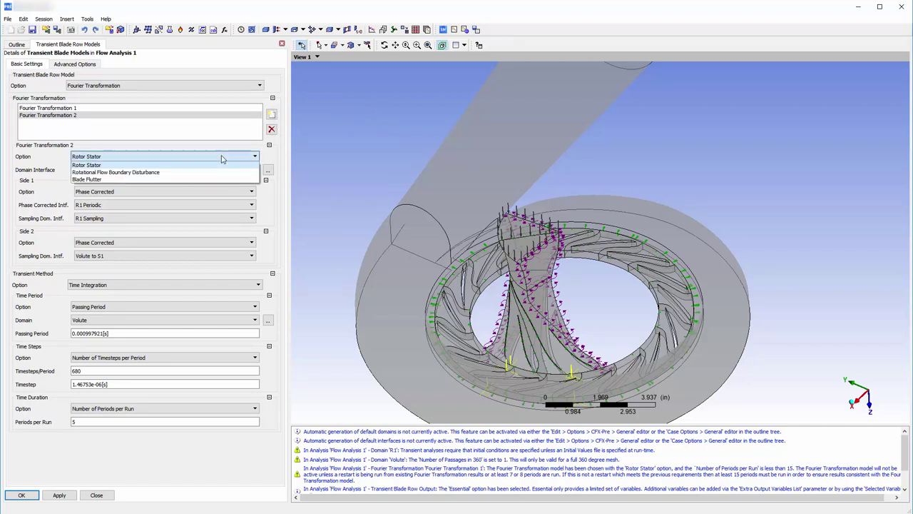
click(177, 171)
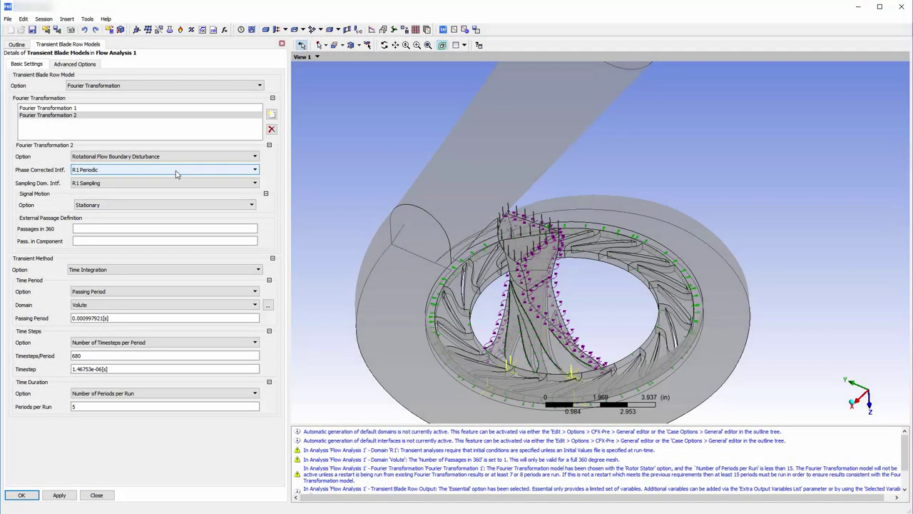
click(115, 226)
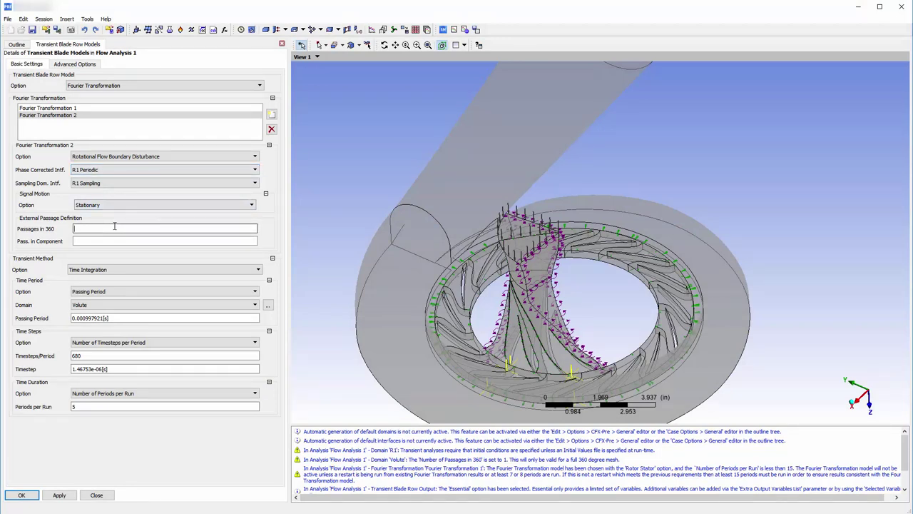
text(1)
click(107, 236)
text(1)
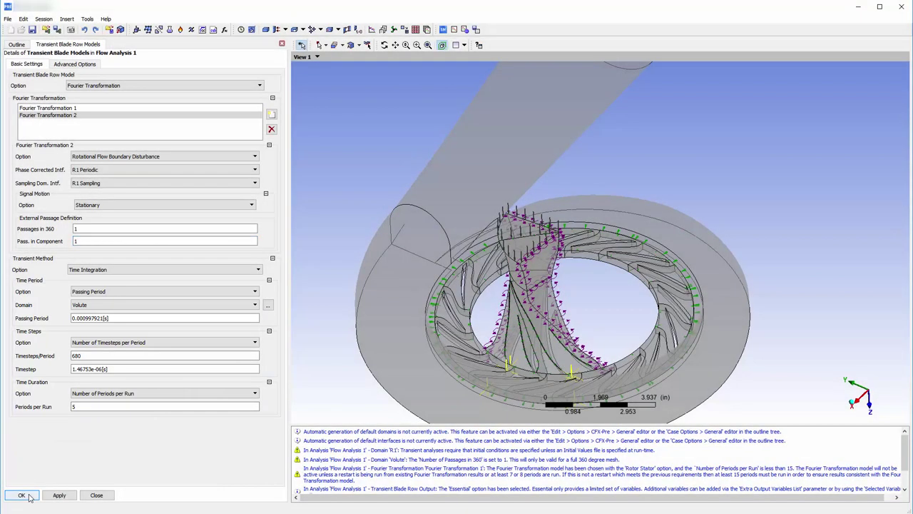
Show the Output Control monitors and zoom onto the rotor blades to view BP1_TE and S1_1
click(22, 495)
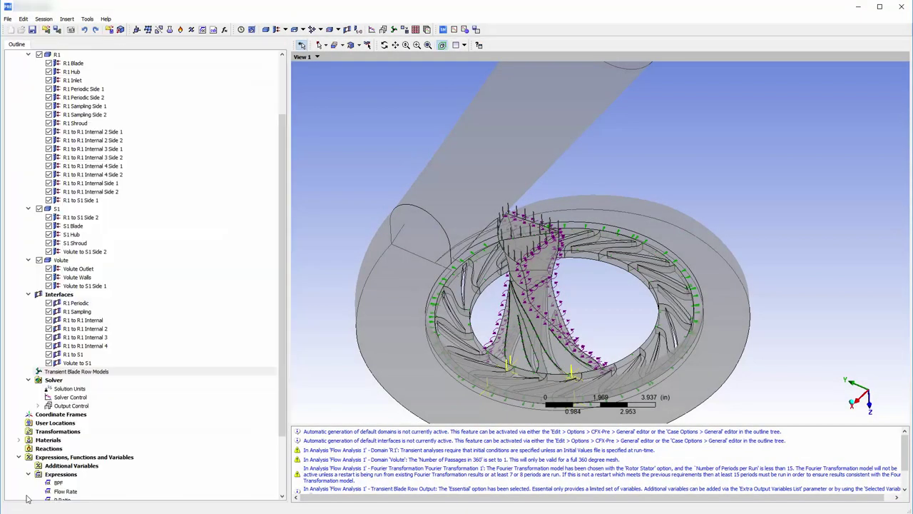
double_click(72, 405)
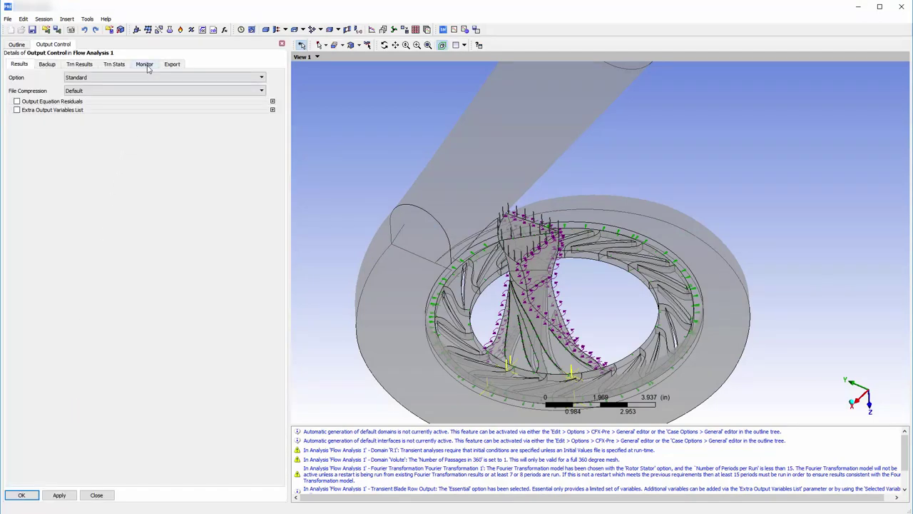
click(144, 64)
mouse_move(563, 295)
middle_down()
mouse_move(542, 305)
mouse_move(382, 126)
middle_up()
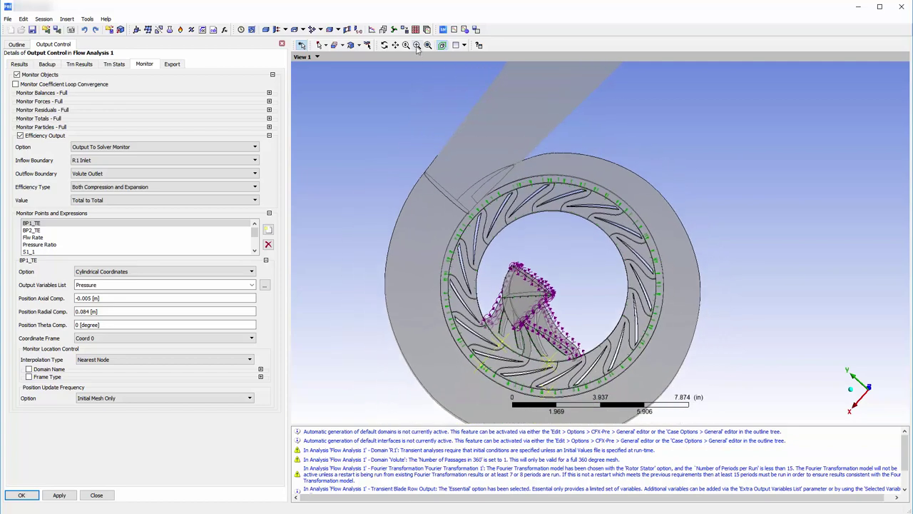
click(416, 45)
drag(436, 289, 585, 414)
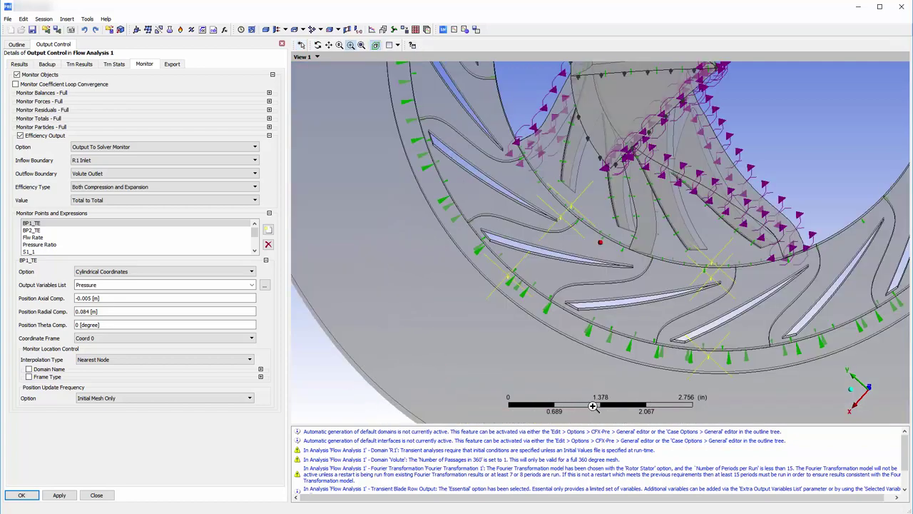
mouse_move(687, 363)
middle_down()
mouse_move(681, 314)
mouse_move(644, 319)
middle_up()
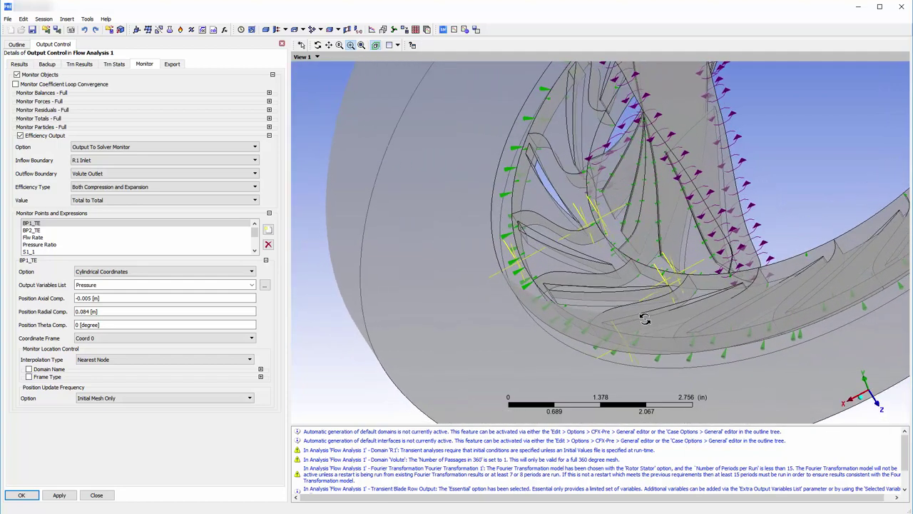